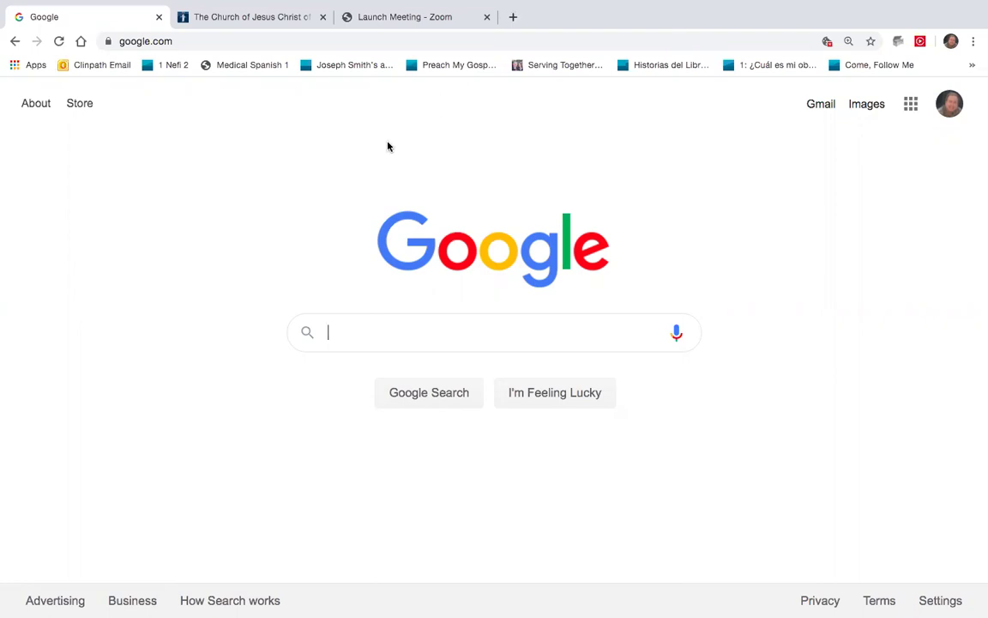
- Load familysearch.org from the address bar and open the Create Account registration form
{"action": "left_click", "coordinate": [177, 41]}
{"action": "type", "text": "fam"}
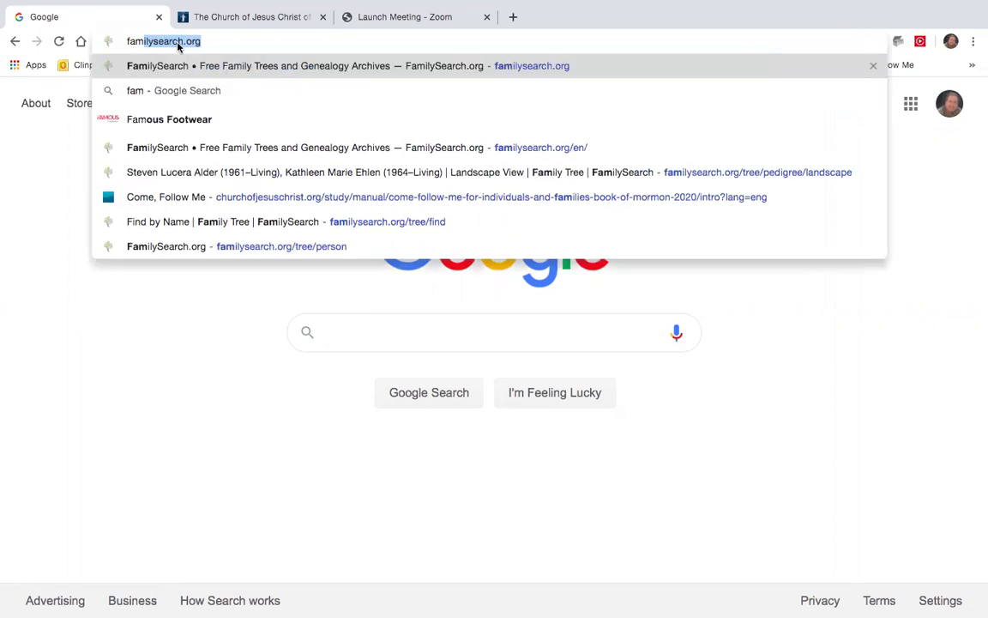
{"action": "key", "text": "Return"}
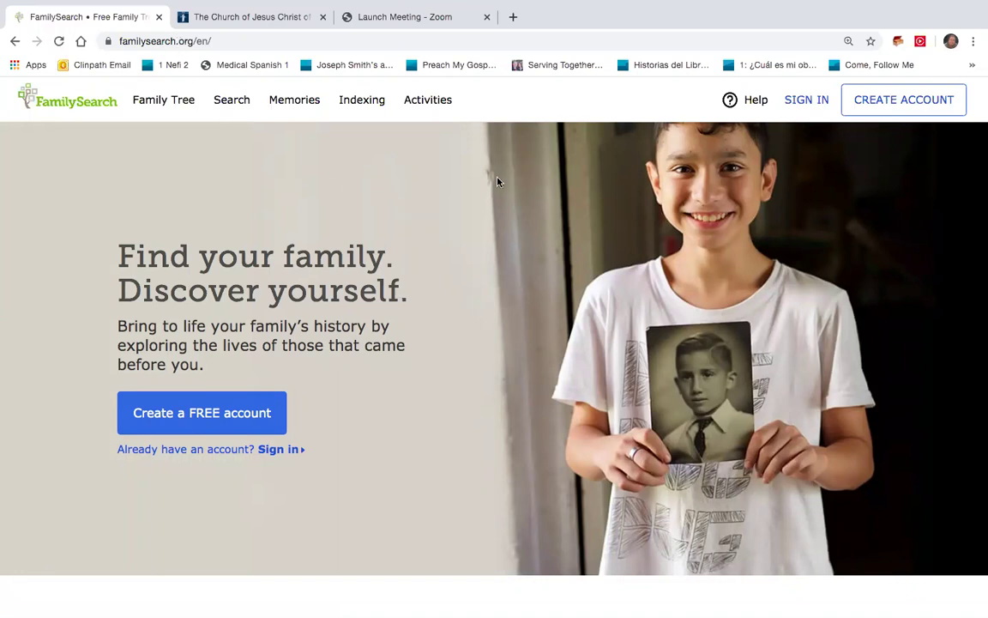
{"action": "left_click", "coordinate": [945, 100]}
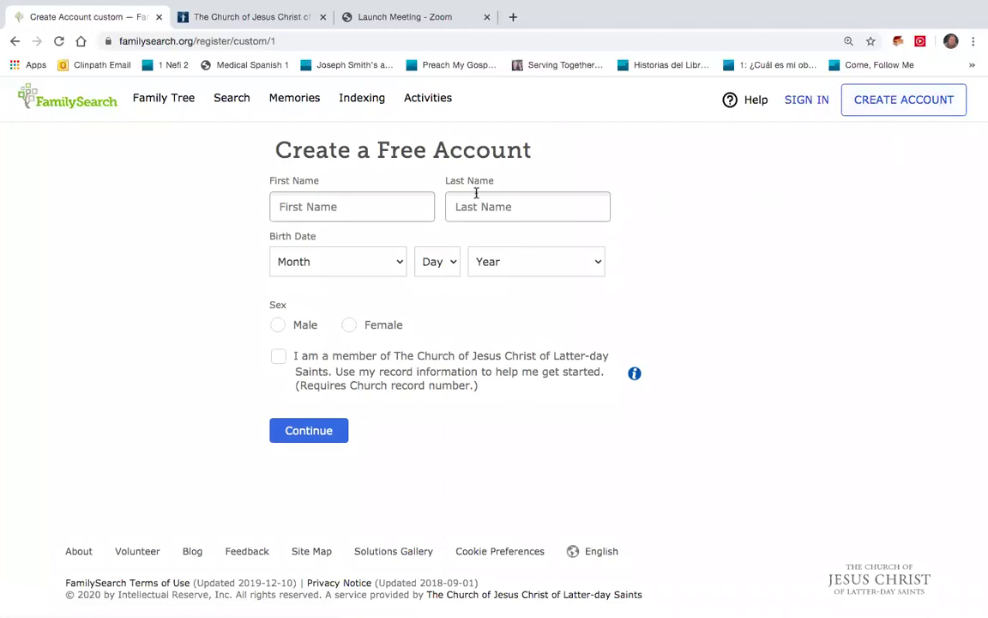
- Enter the user's first name and last name in the registration form
{"action": "left_click", "coordinate": [409, 204]}
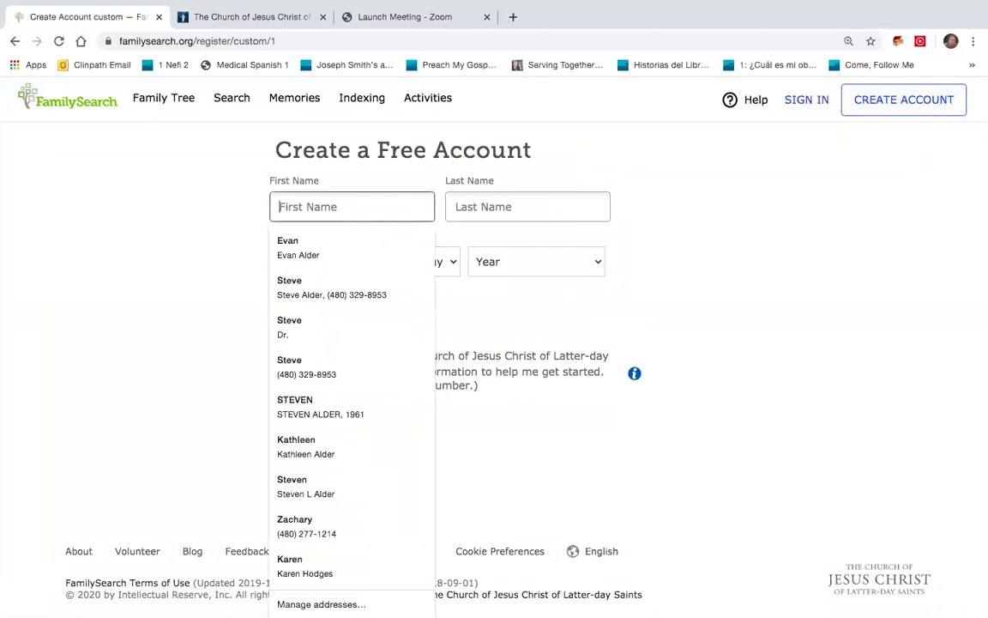
{"action": "key", "text": "Tab"}
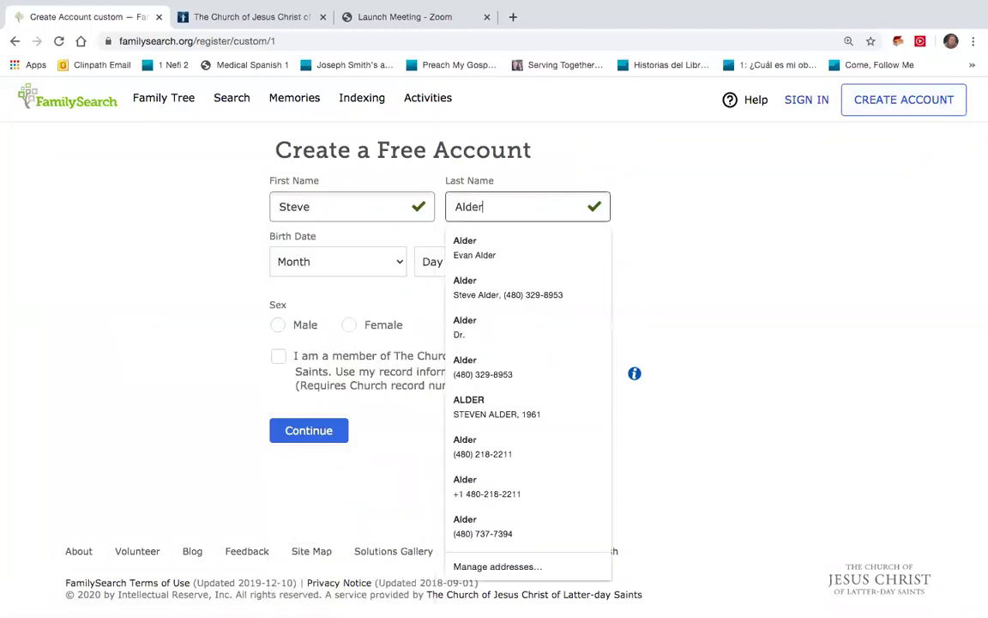
{"action": "left_click", "coordinate": [399, 265]}
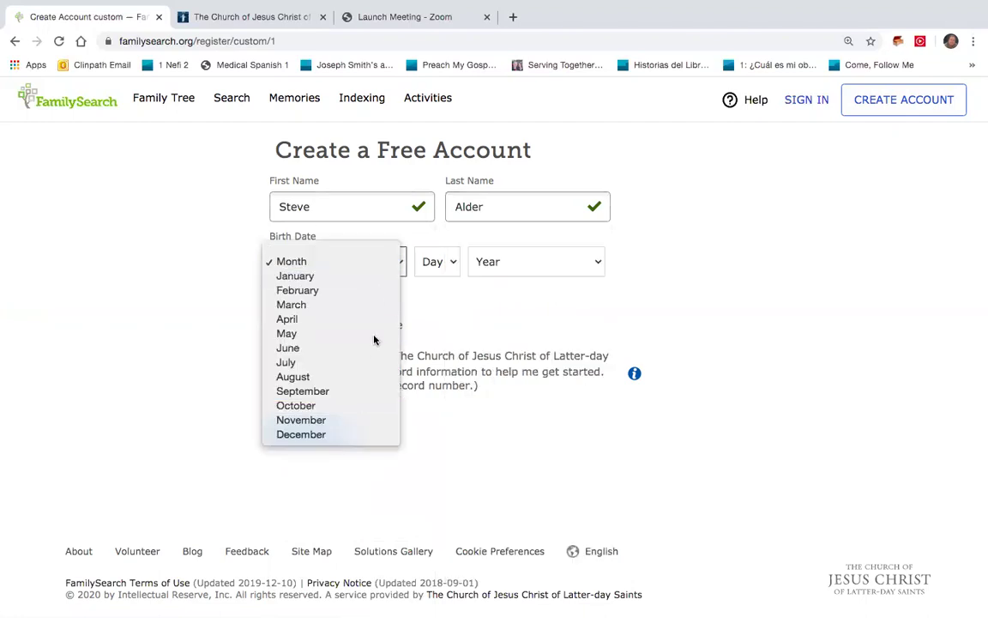
{"action": "left_click", "coordinate": [442, 237]}
{"action": "type", "text": "june"}
{"action": "left_click", "coordinate": [452, 260]}
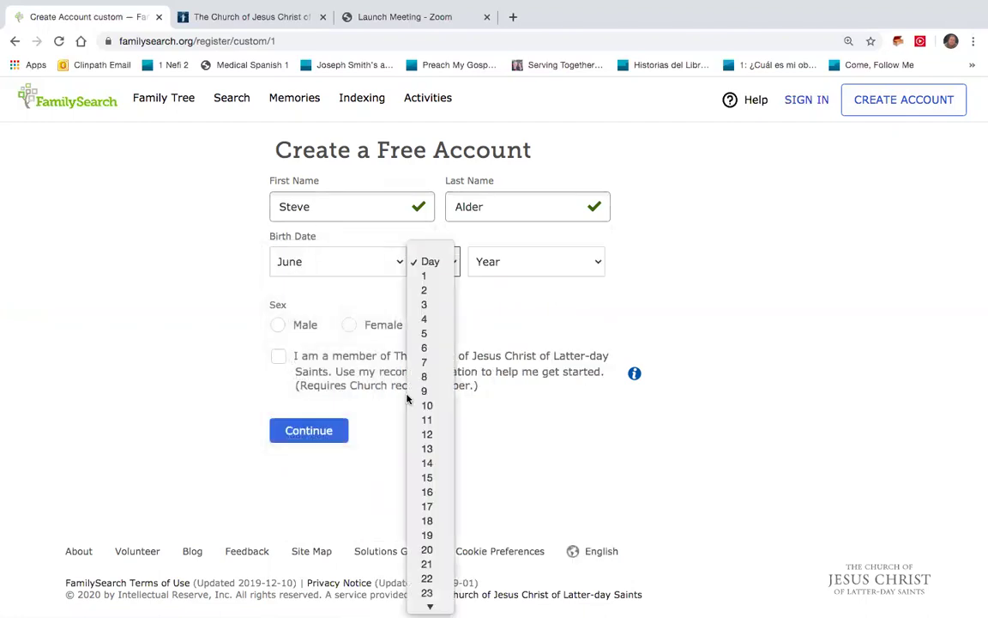
{"action": "left_click", "coordinate": [426, 549]}
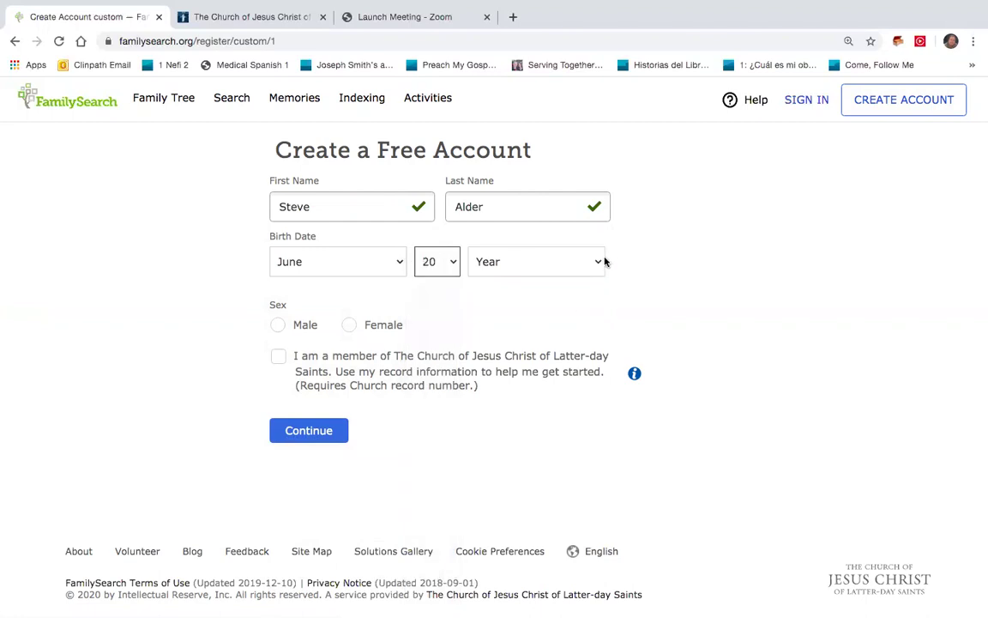
{"action": "left_click", "coordinate": [602, 261]}
{"action": "scroll", "coordinate": [529, 514], "scroll_direction": "down", "scroll_amount": 2}
{"action": "left_click", "coordinate": [541, 532]}
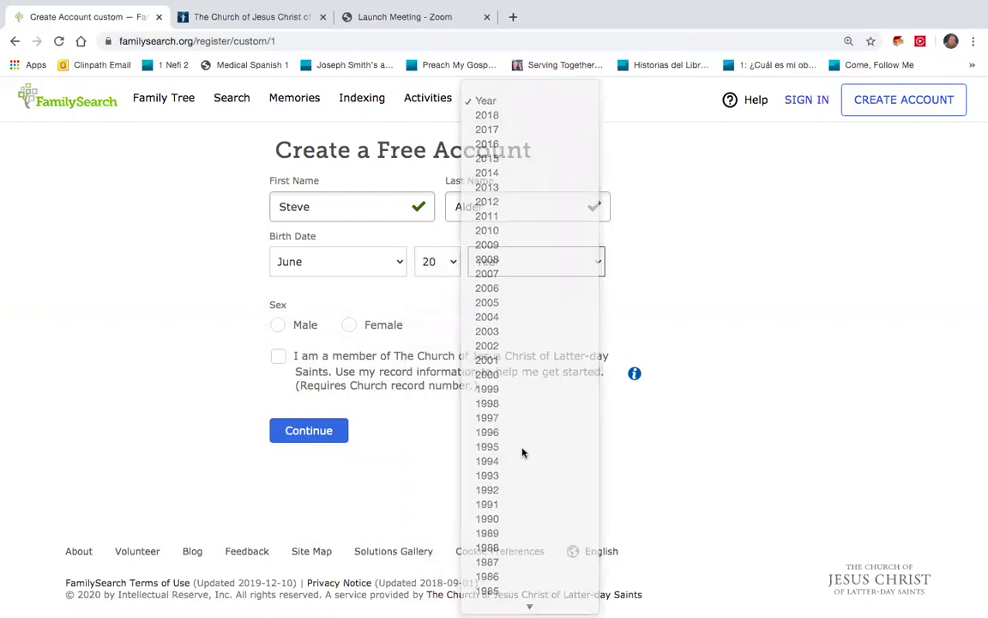
- Select Male, declare Church membership, and continue to the next step
{"action": "left_click", "coordinate": [284, 325]}
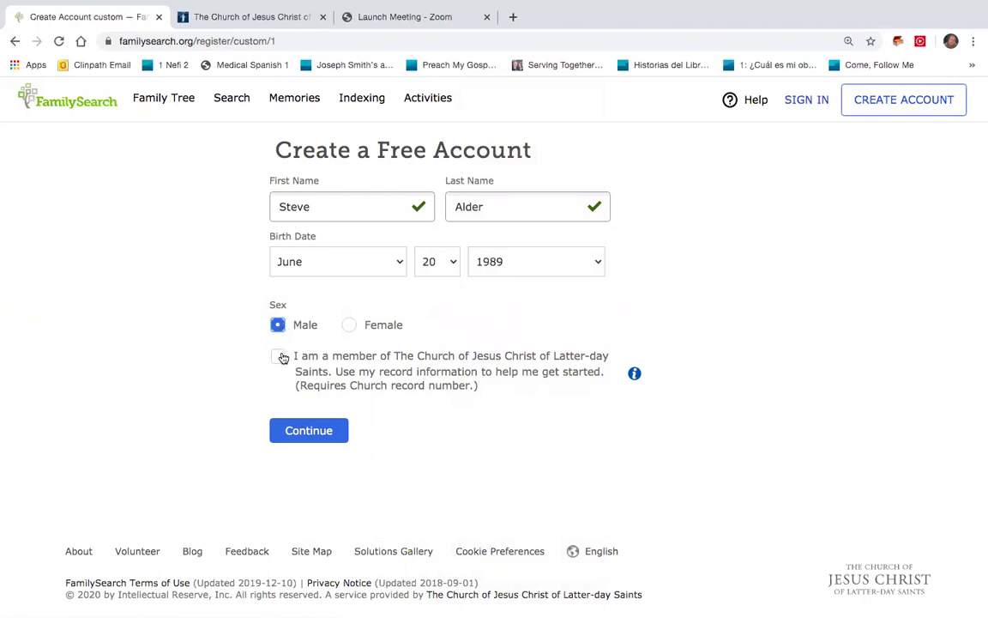
{"action": "left_click", "coordinate": [280, 357]}
{"action": "left_click", "coordinate": [314, 430]}
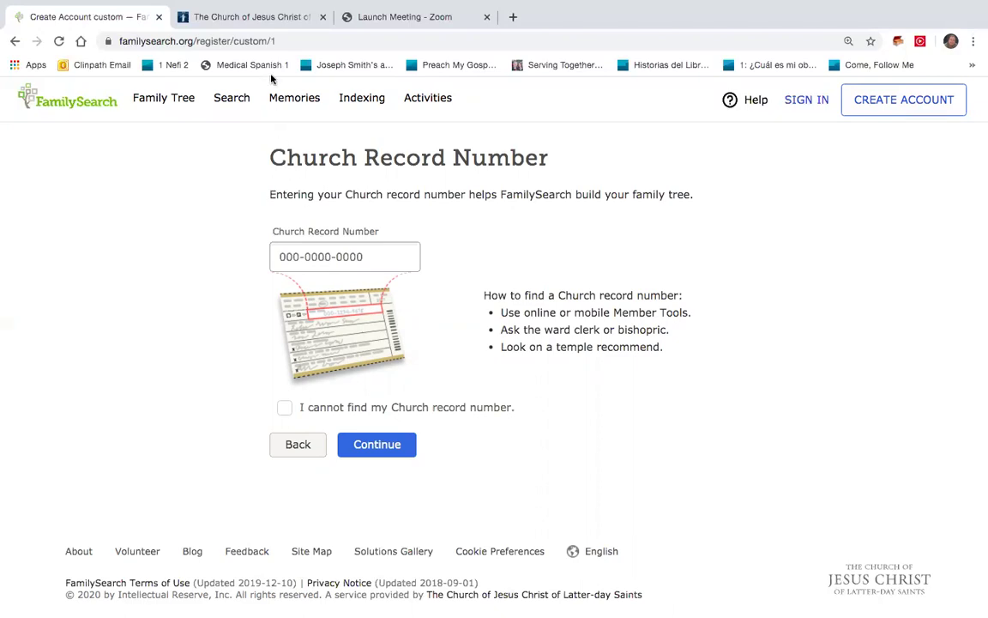
- Switch to the Church of Jesus Christ browser tab
{"action": "left_click", "coordinate": [274, 19]}
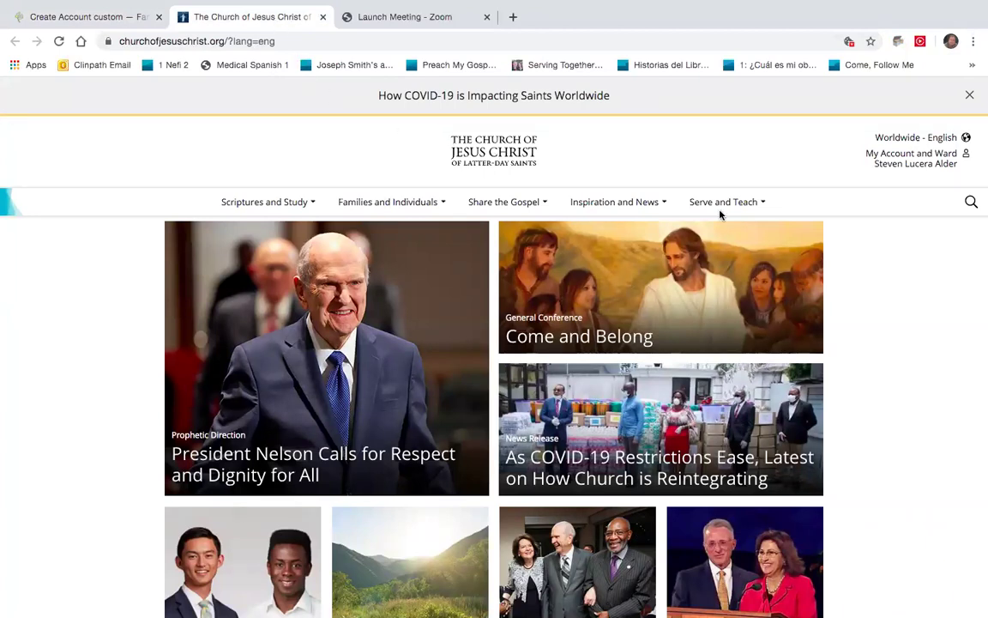
- Go to Account Settings > Membership and select the membership record number
{"action": "left_click", "coordinate": [891, 164]}
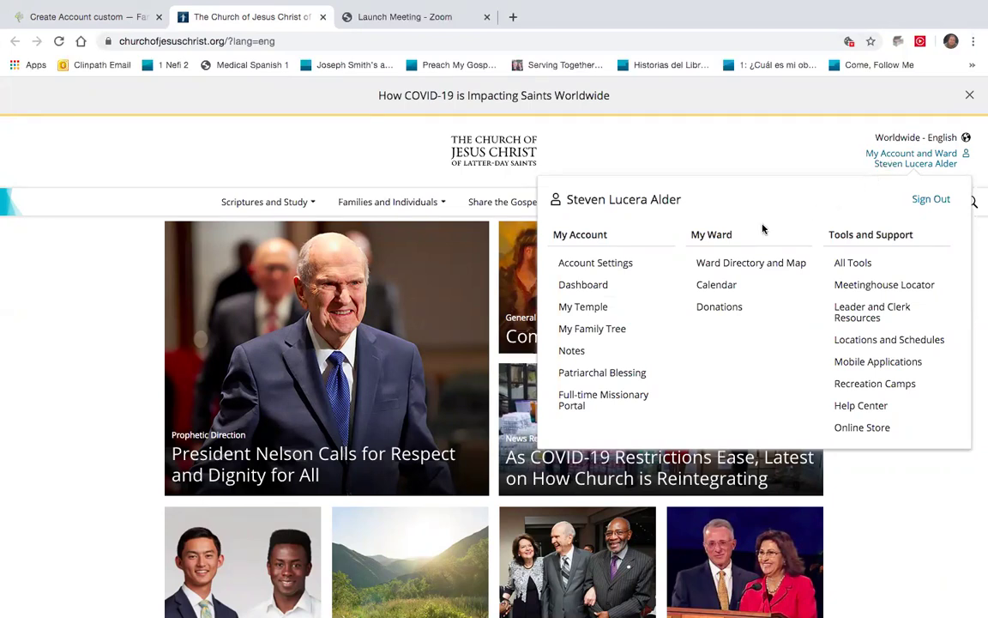
{"action": "left_click", "coordinate": [620, 265]}
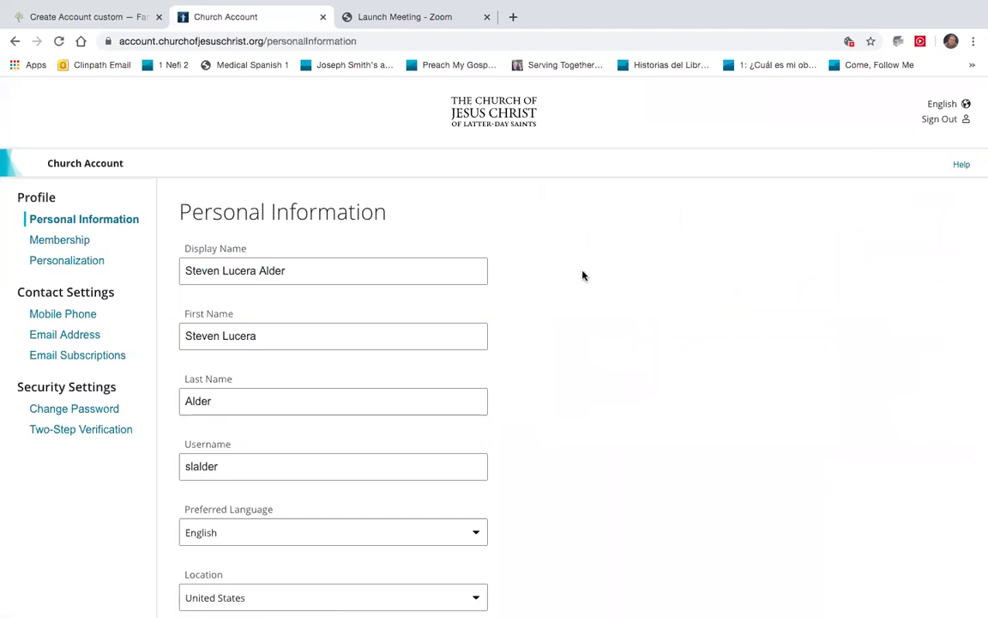
{"action": "left_click", "coordinate": [83, 241]}
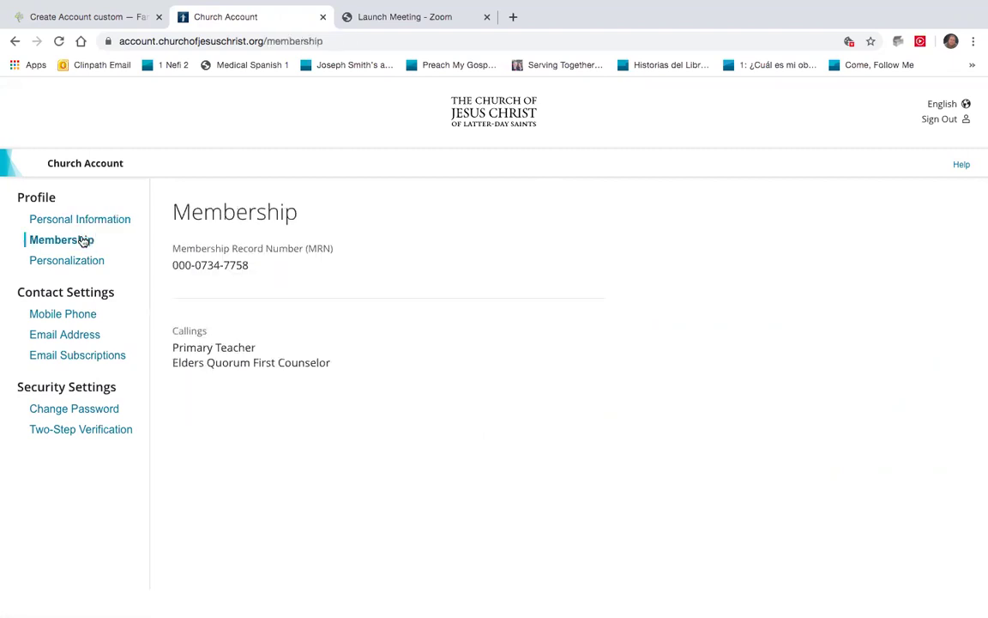
{"action": "left_click_drag", "start_coordinate": [172, 265], "coordinate": [255, 259]}
{"action": "key", "text": "super+c"}
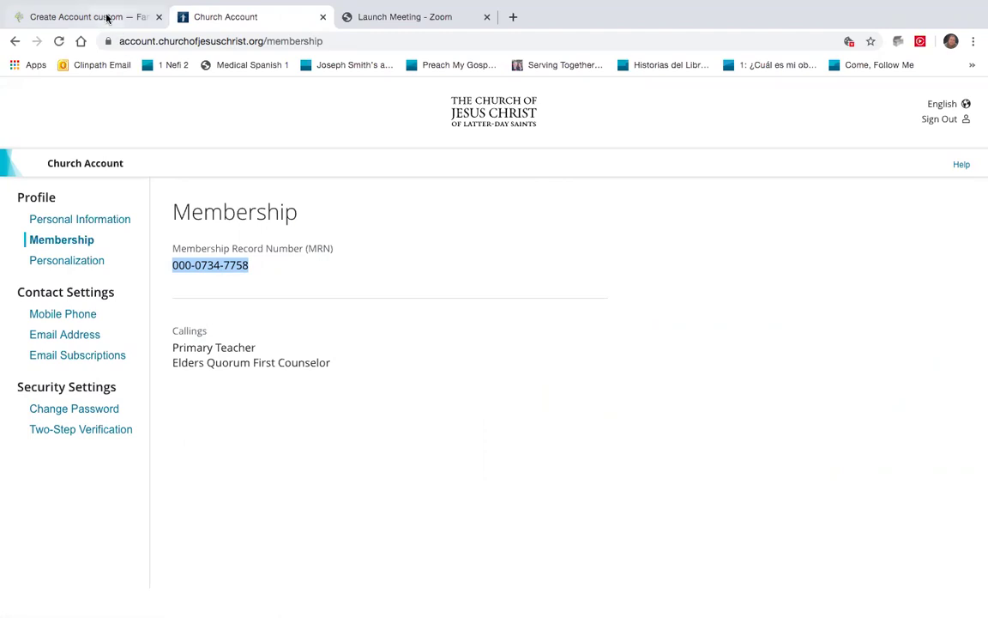
- Paste the membership record number into FamilySearch's Church Record Number field and submit it
{"action": "left_click", "coordinate": [105, 18]}
{"action": "left_click", "coordinate": [283, 254]}
{"action": "key", "text": "super+v"}
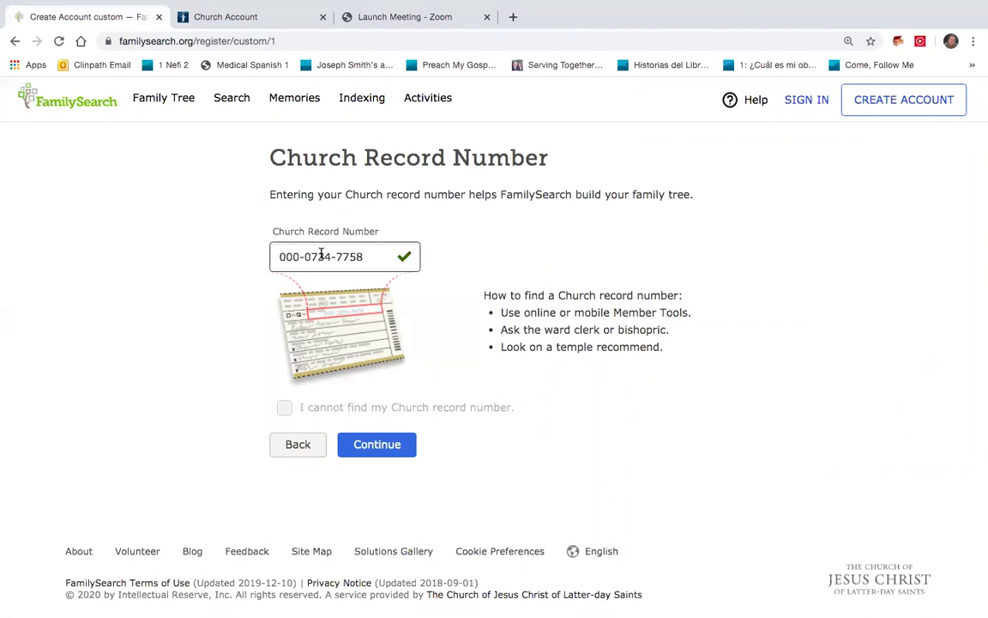
{"action": "left_click", "coordinate": [363, 449]}
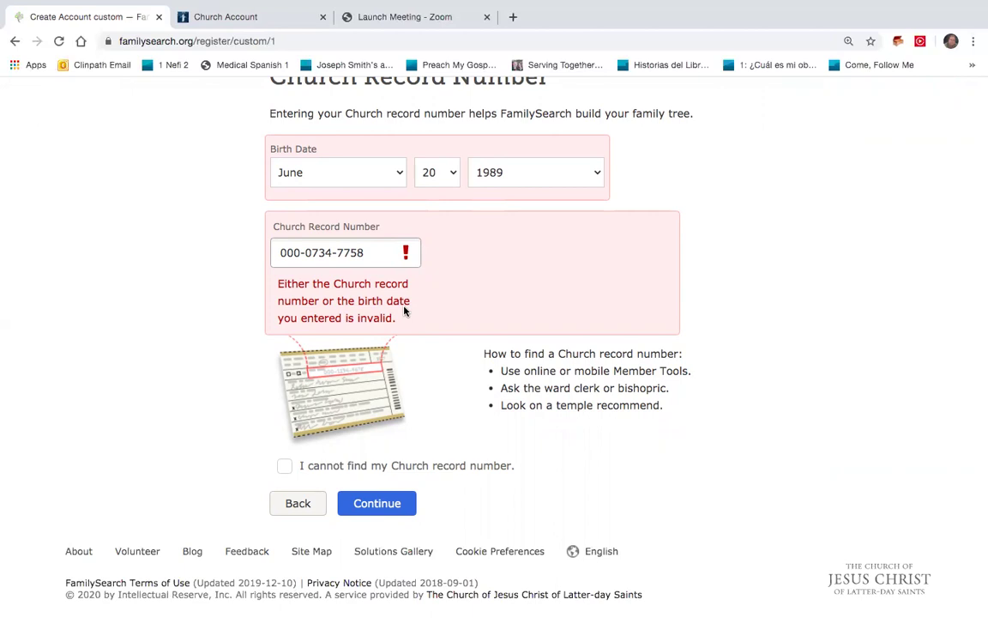
- Go back, untick the Church membership checkbox, and continue to the account step
{"action": "left_click", "coordinate": [299, 504]}
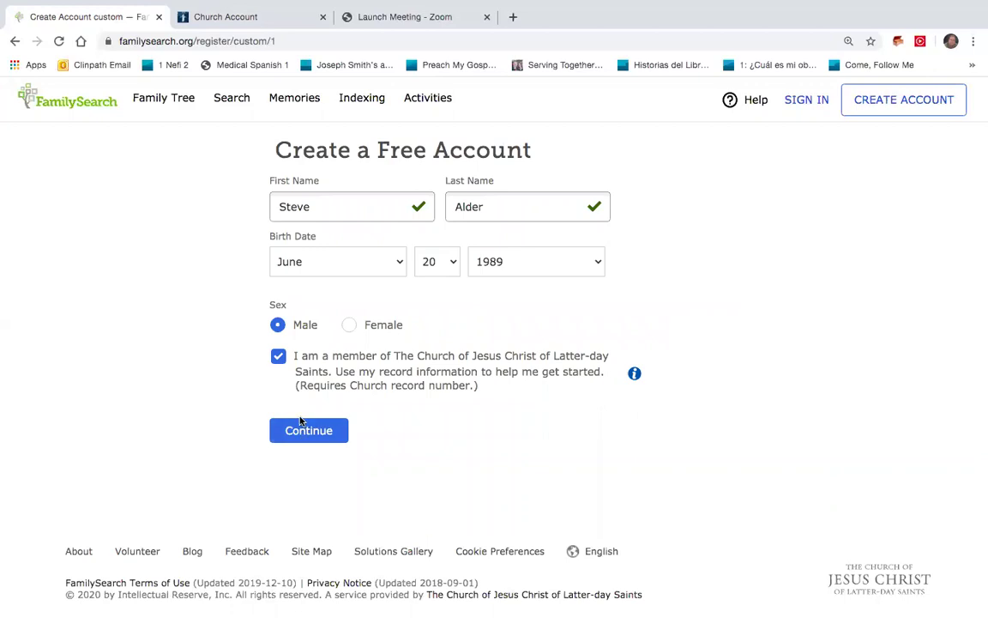
{"action": "left_click", "coordinate": [279, 358]}
{"action": "left_click", "coordinate": [333, 430]}
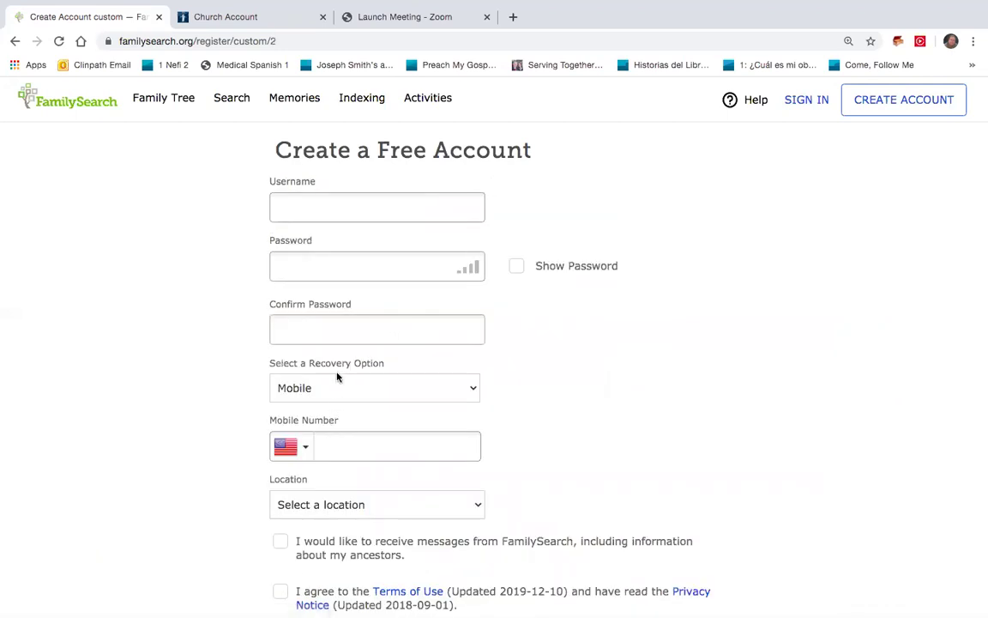
- Enter a username and the account password
{"action": "left_click", "coordinate": [373, 212]}
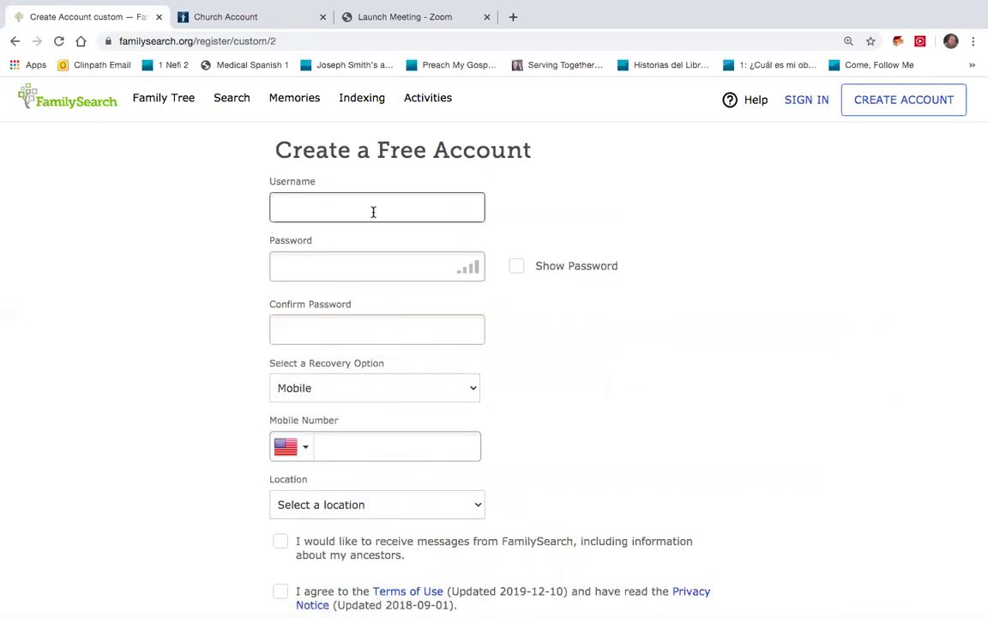
{"action": "type", "text": "FamilyWork125"}
{"action": "left_click", "coordinate": [387, 258]}
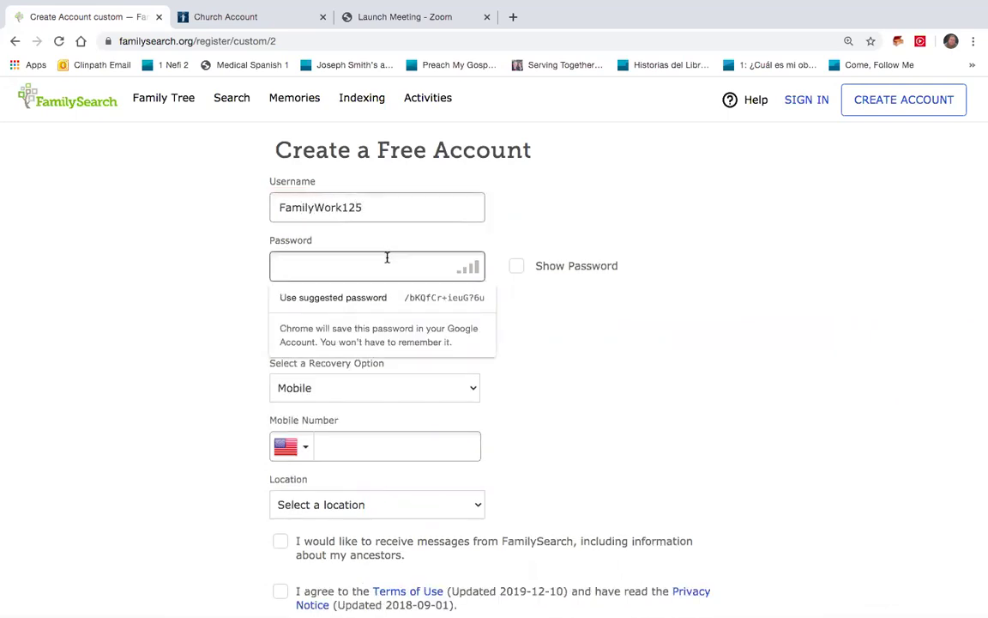
{"action": "type", "text": "•••••••••"}
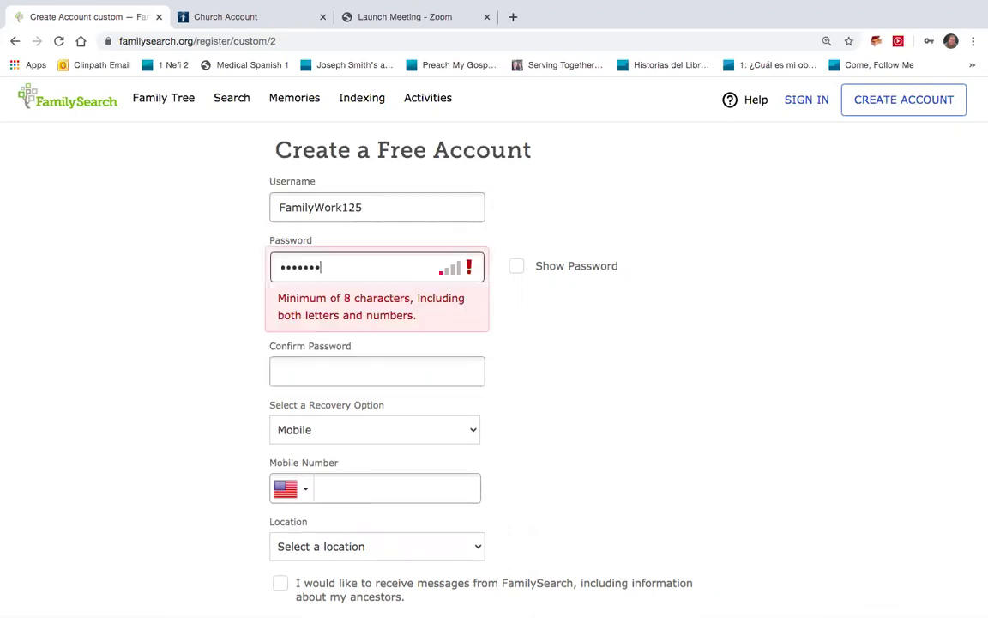
{"action": "key", "text": "Tab"}
{"action": "type", "text": "•••••••••"}
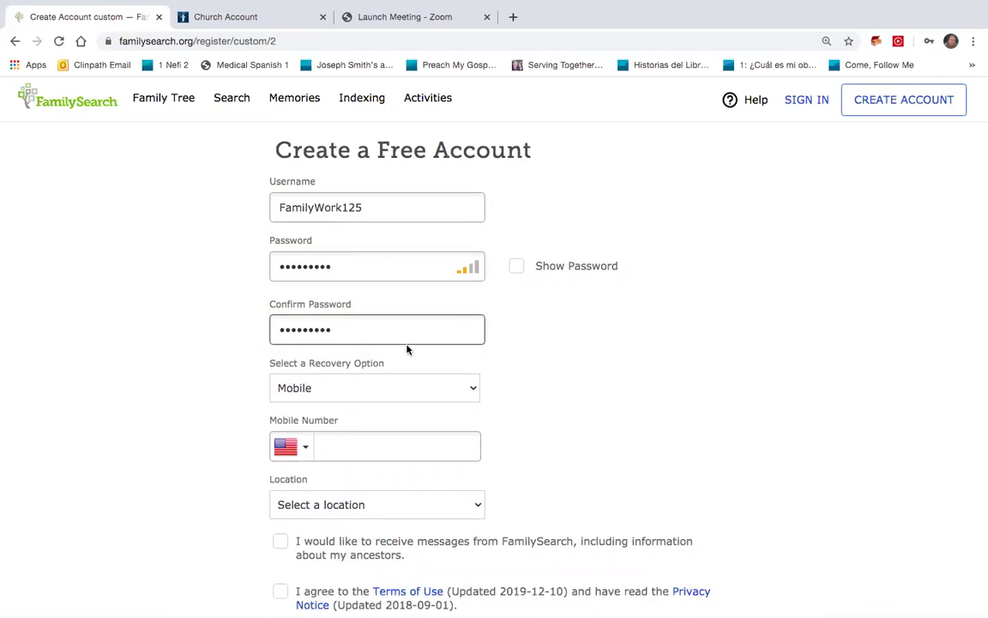
- Keep Mobile as the recovery option and autofill the saved mobile number
{"action": "left_click", "coordinate": [471, 386]}
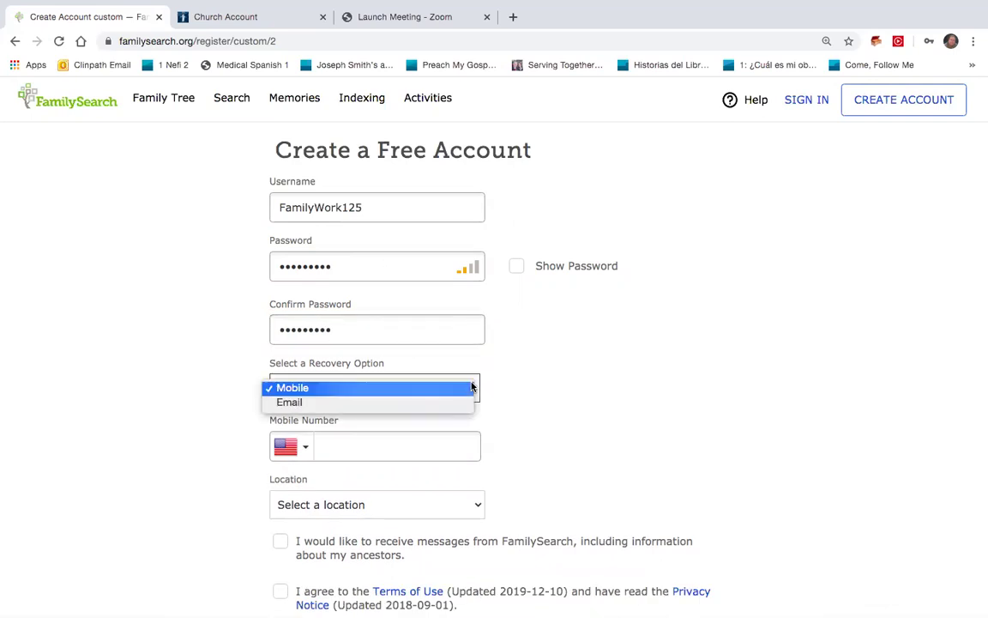
{"action": "left_click", "coordinate": [470, 389]}
{"action": "left_click", "coordinate": [447, 436]}
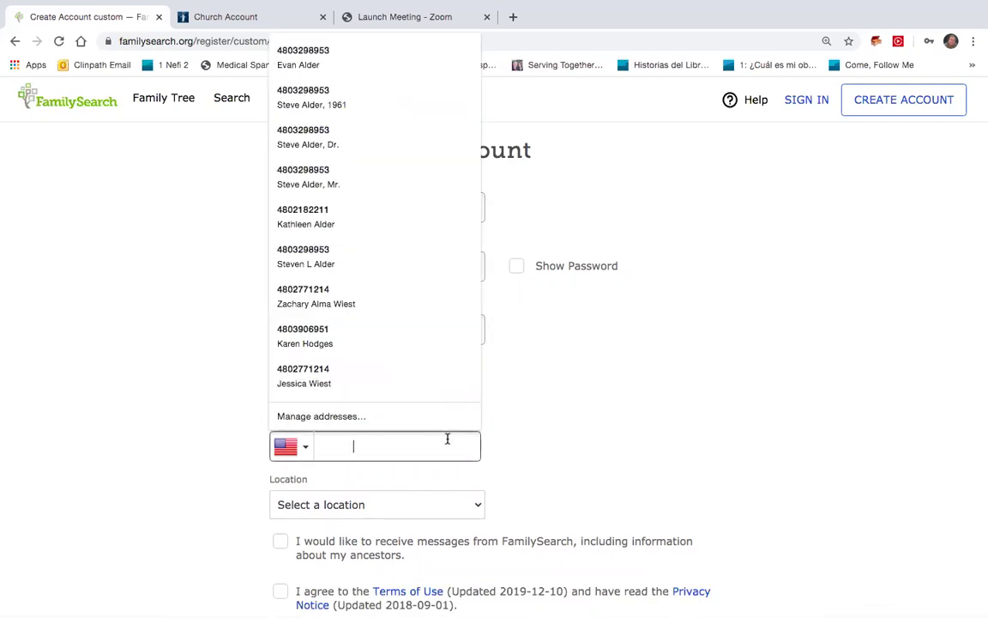
{"action": "left_click", "coordinate": [394, 191]}
{"action": "scroll", "coordinate": [543, 381], "scroll_direction": "down", "scroll_amount": 2}
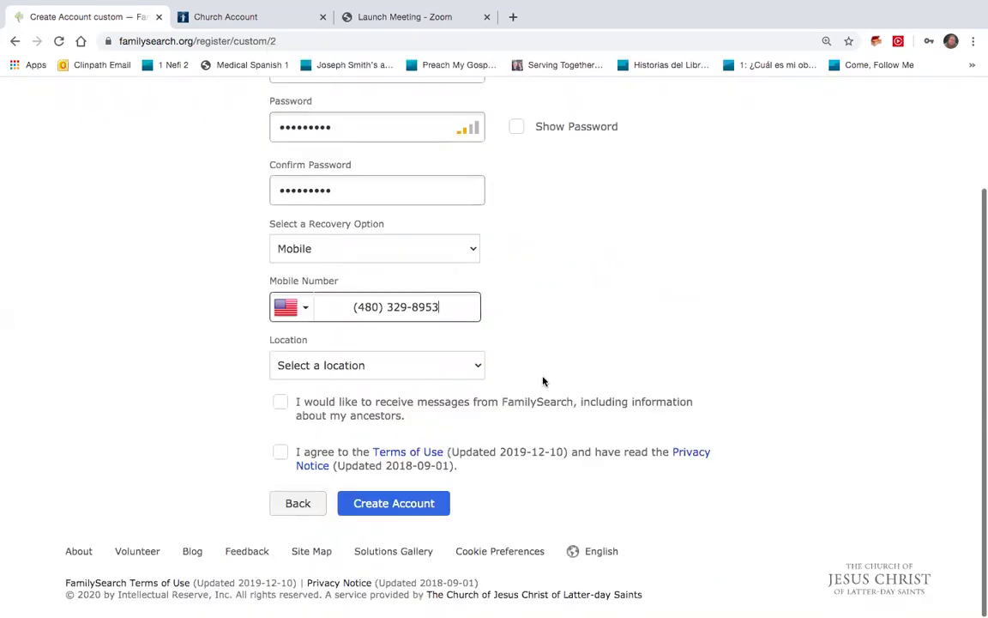
- Set location to United States, opt into messages, and accept the Terms of Use
{"action": "left_click", "coordinate": [475, 369]}
{"action": "left_click", "coordinate": [469, 380]}
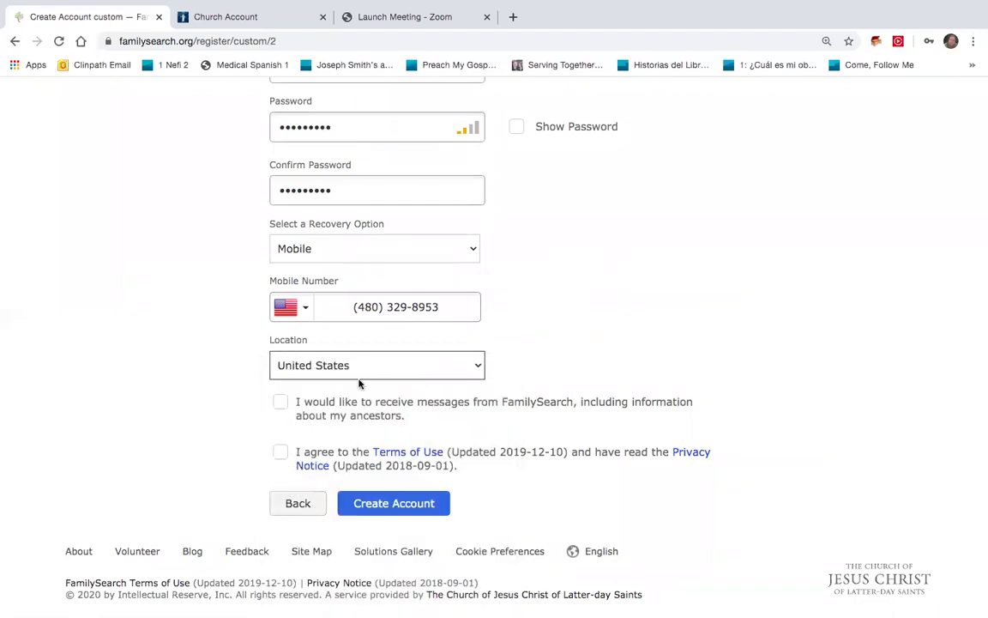
{"action": "left_click", "coordinate": [283, 403]}
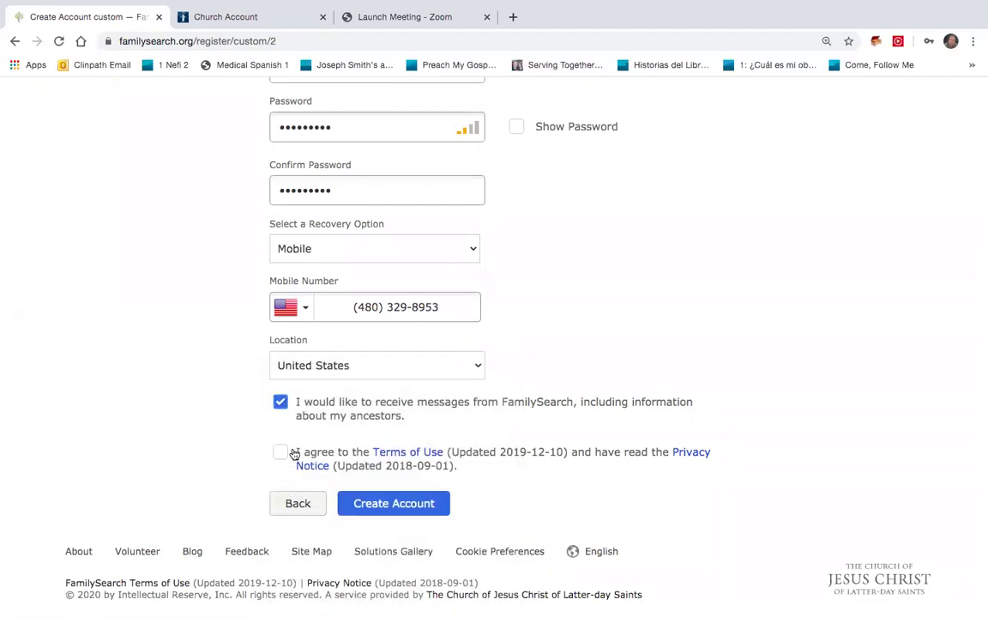
{"action": "left_click", "coordinate": [281, 452]}
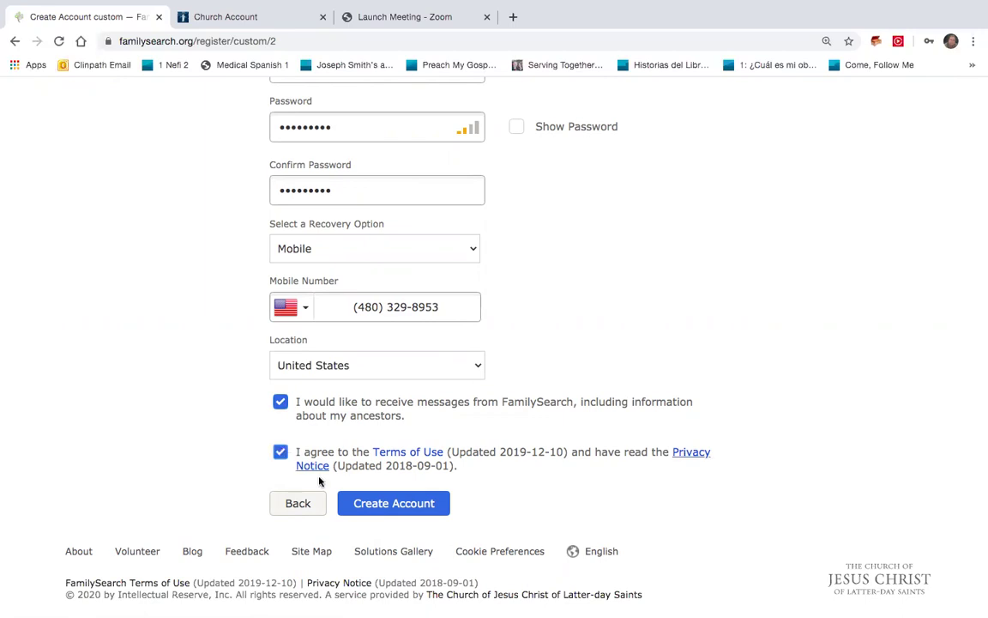